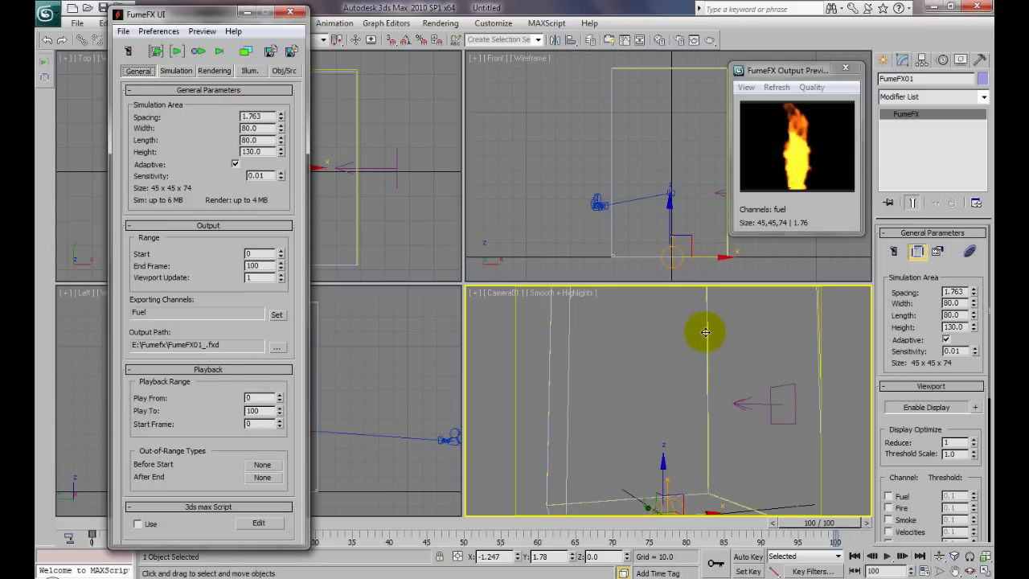
Show the FumeFX Simulation tab and play the fire simulation, stopping near frame 95
{"action": "left_click", "coordinate": [178, 71]}
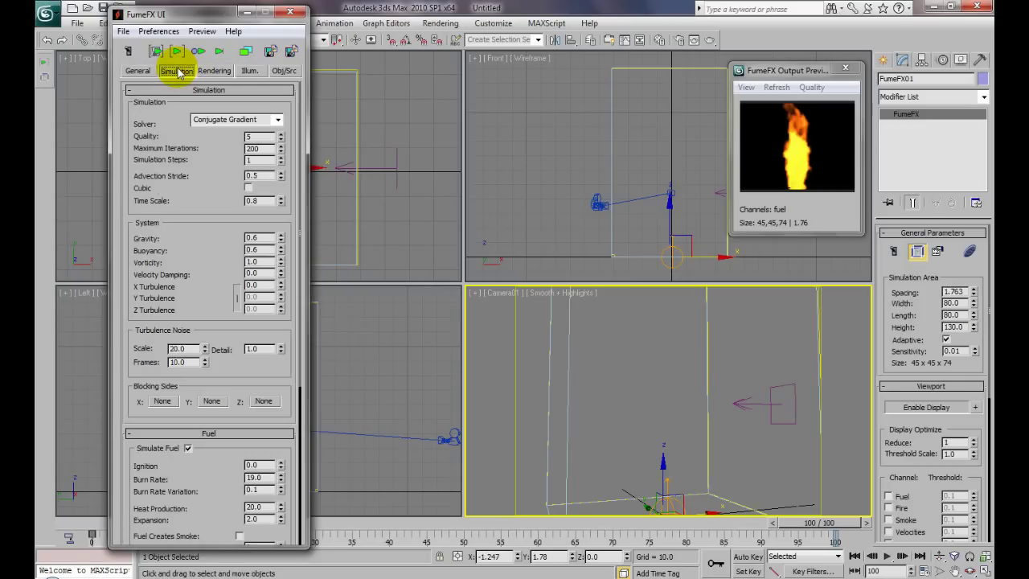
{"action": "left_click", "coordinate": [885, 557]}
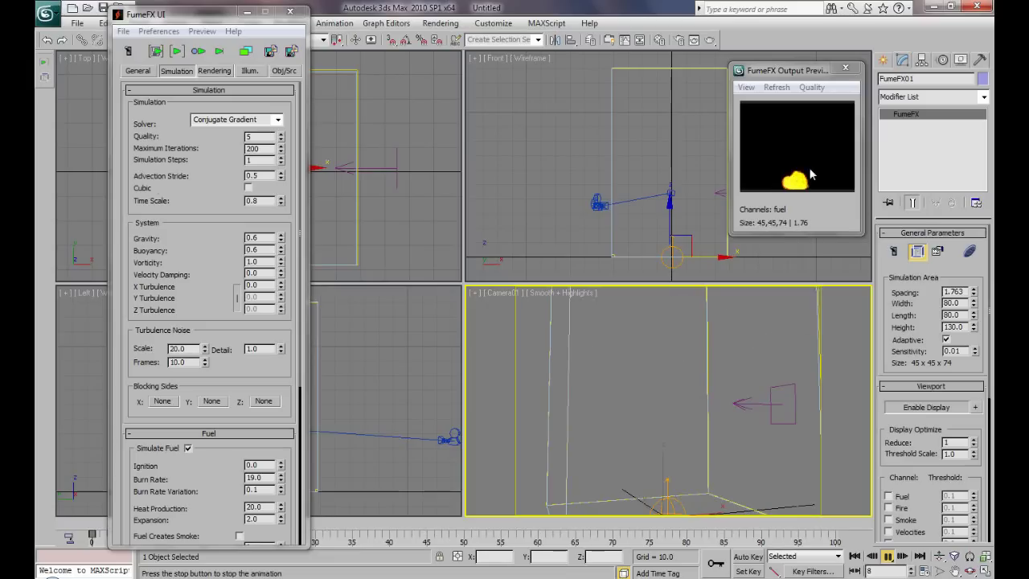
{"action": "left_click", "coordinate": [888, 557]}
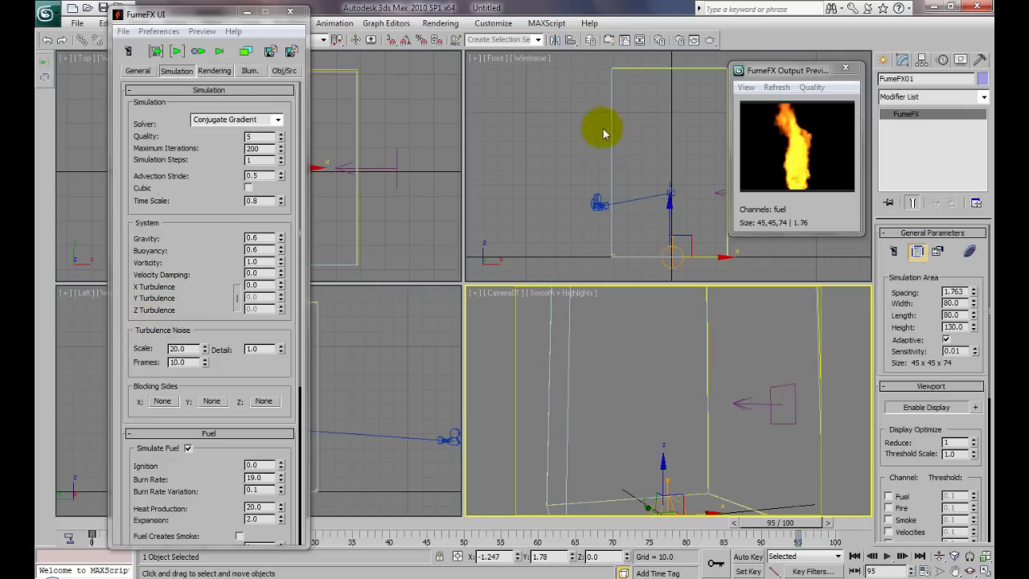
Raise X Turbulence from 0.0 to 0.45 and set turbulence noise Detail and Scale to 5.0
{"action": "left_click_drag", "start_coordinate": [213, 19], "coordinate": [251, 14]}
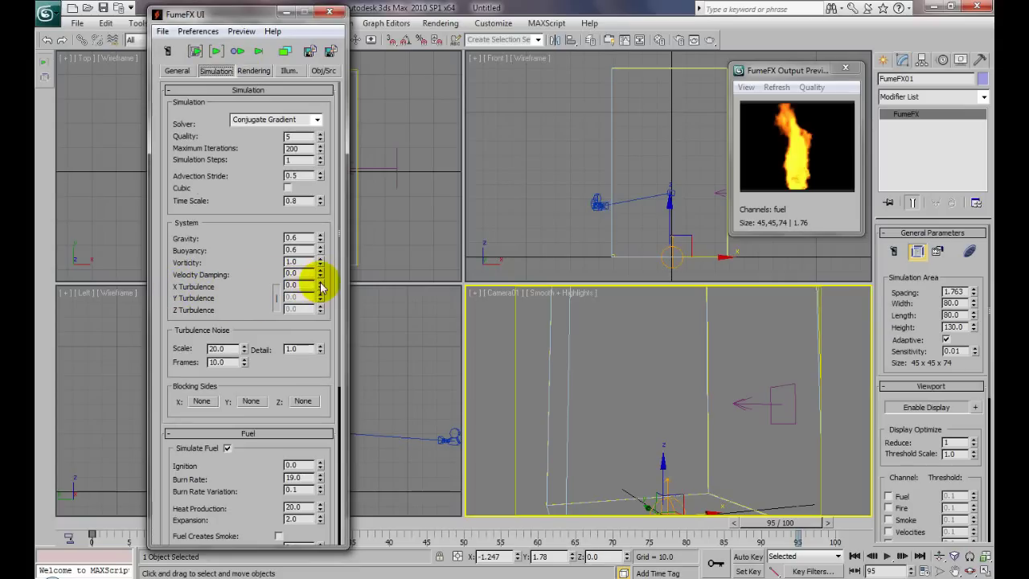
{"action": "left_click_drag", "start_coordinate": [320, 285], "coordinate": [322, 270]}
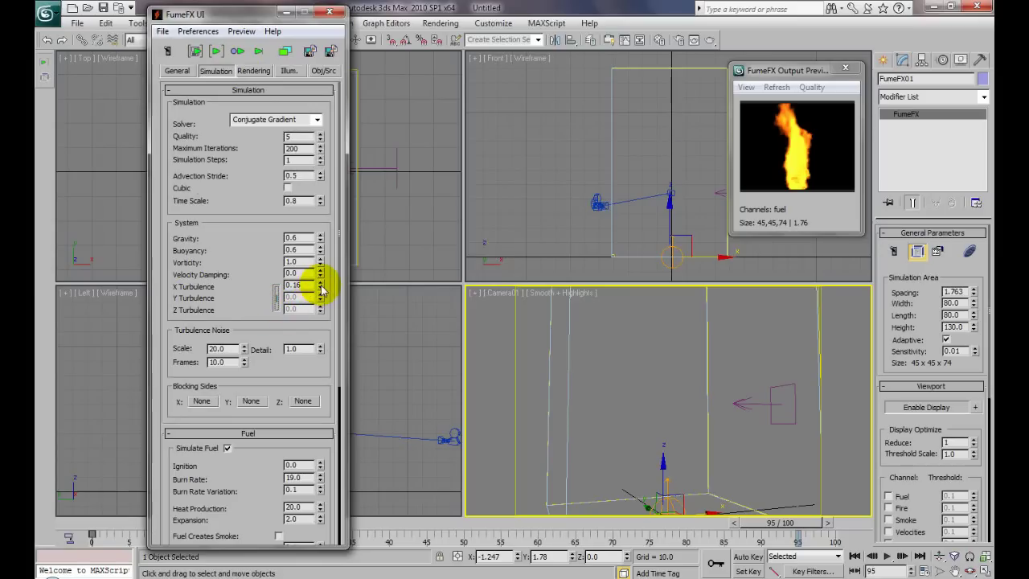
{"action": "left_click_drag", "start_coordinate": [322, 288], "coordinate": [321, 264]}
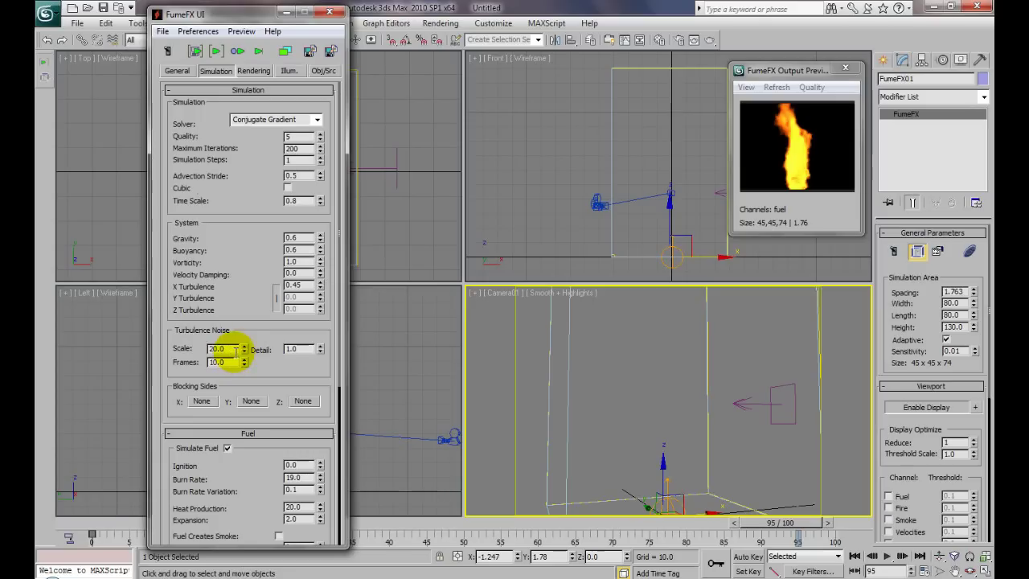
{"action": "left_click_drag", "start_coordinate": [324, 349], "coordinate": [335, 246]}
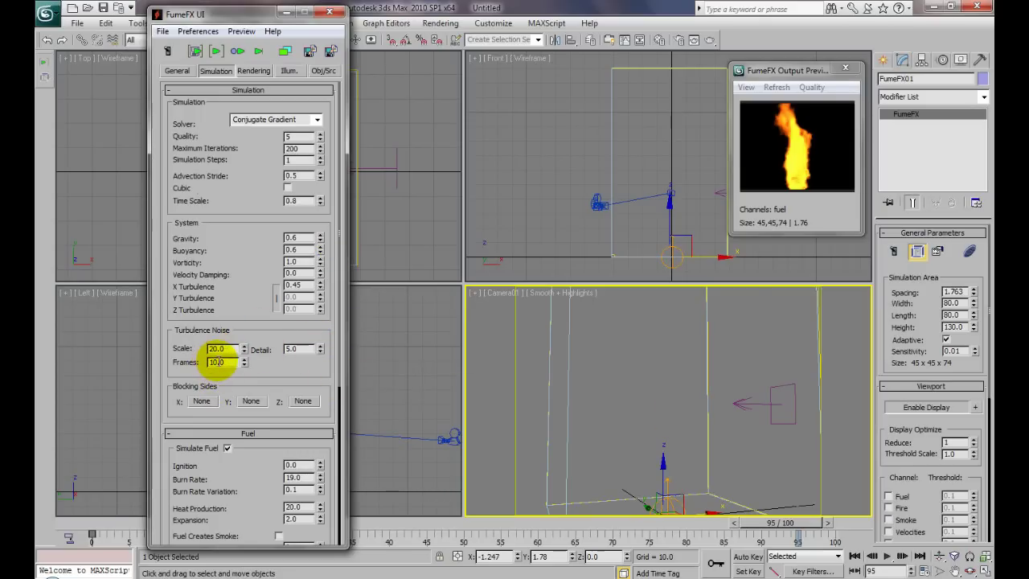
{"action": "left_click_drag", "start_coordinate": [230, 348], "coordinate": [181, 353]}
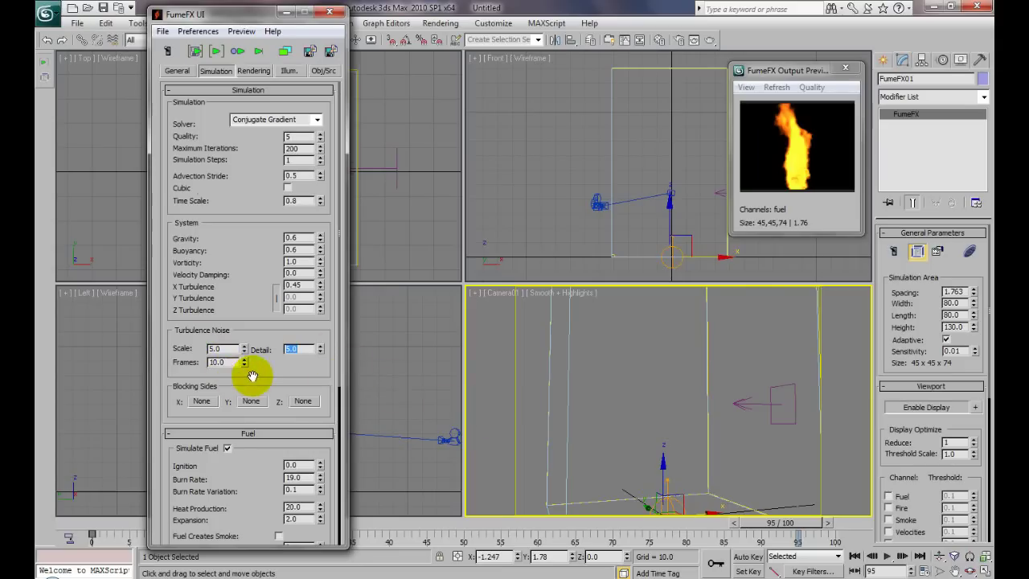
{"action": "left_click_drag", "start_coordinate": [258, 372], "coordinate": [258, 408]}
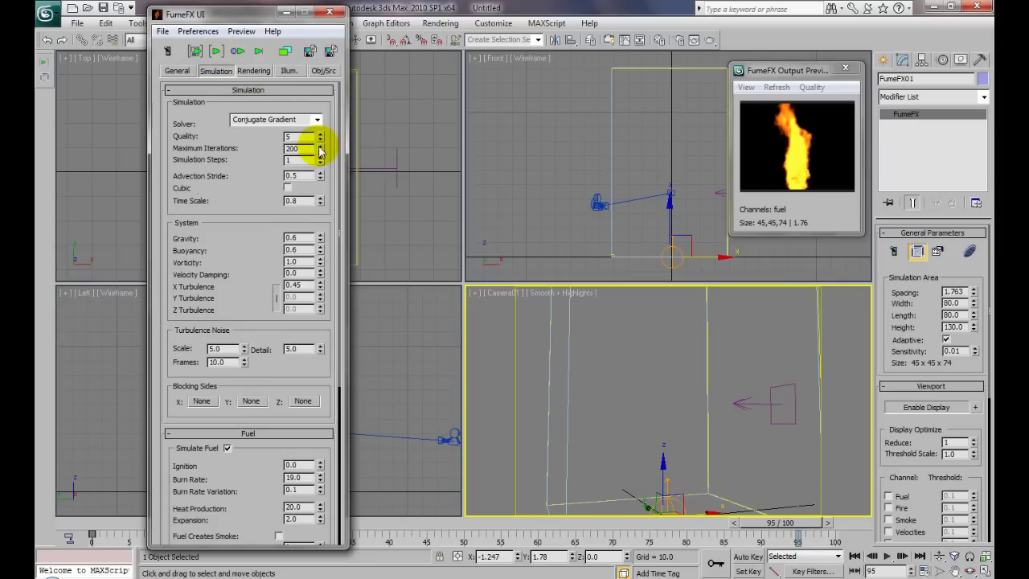
Drag the Simulation rollout's Maximum Iterations spinner down from 200 to 20
{"action": "left_click_drag", "start_coordinate": [319, 151], "coordinate": [319, 248]}
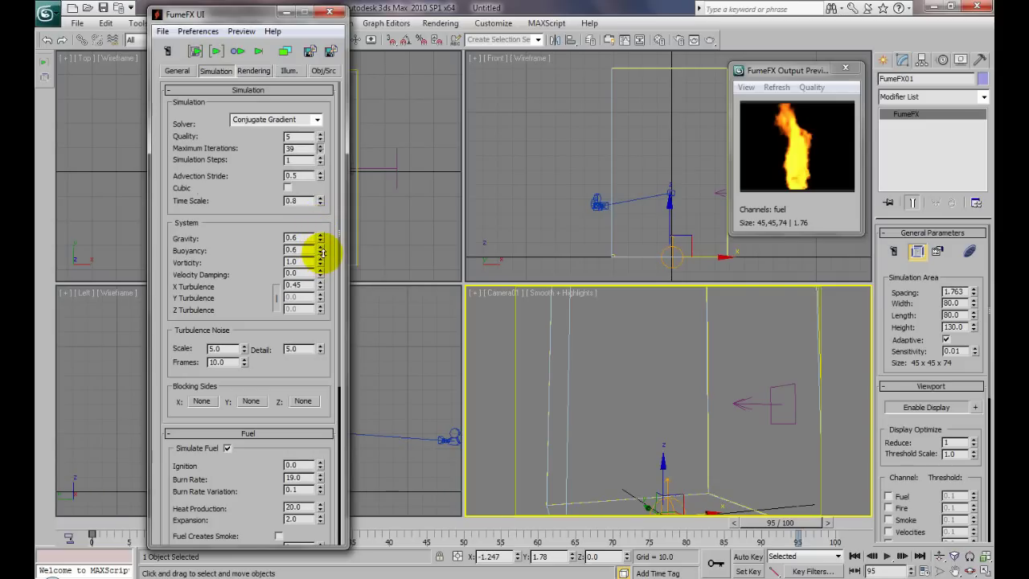
{"action": "mouse_move", "coordinate": [324, 256]}
{"action": "left_mouse_down"}
{"action": "mouse_move", "coordinate": [325, 280]}
{"action": "mouse_move", "coordinate": [325, 260]}
{"action": "left_mouse_up"}
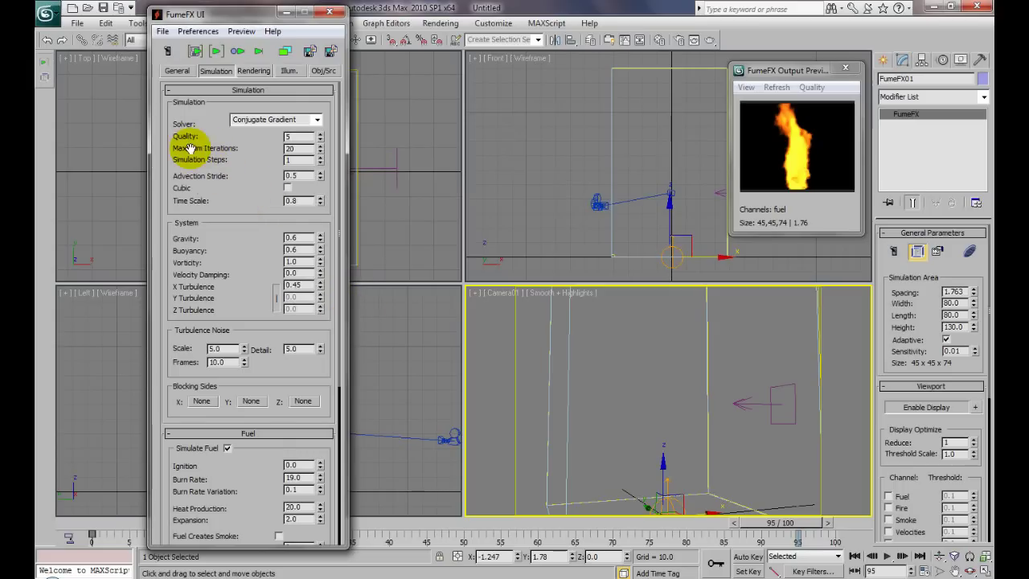
Rerun the FumeFX simulation with Maximum Iterations 20 and play back the new flames
{"action": "left_click", "coordinate": [215, 53]}
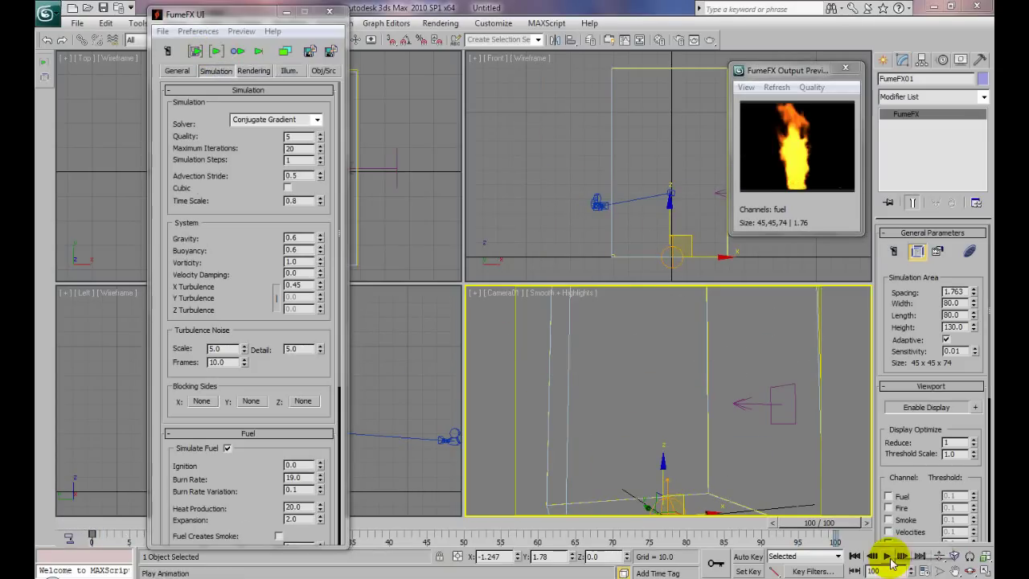
{"action": "left_click", "coordinate": [887, 557]}
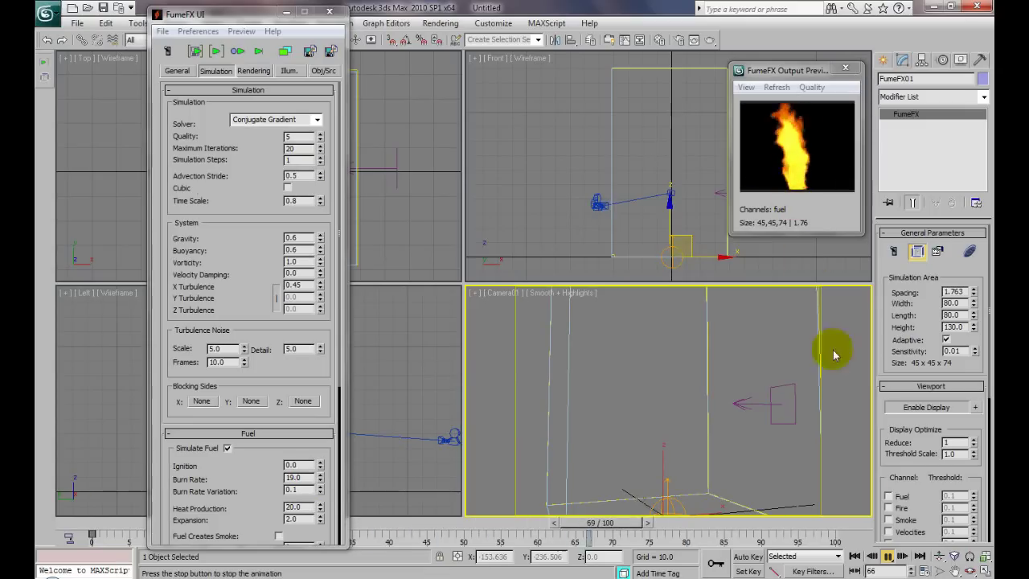
Stop playback at frame 69 and raise General grid Spacing from 1.763 to about 2.06
{"action": "left_click", "coordinate": [869, 557]}
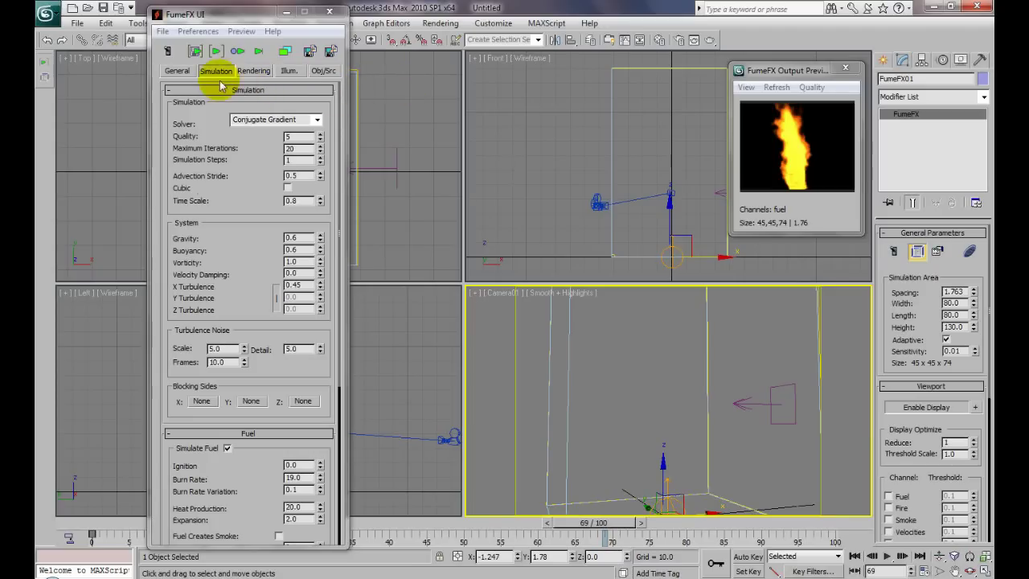
{"action": "left_click", "coordinate": [178, 71]}
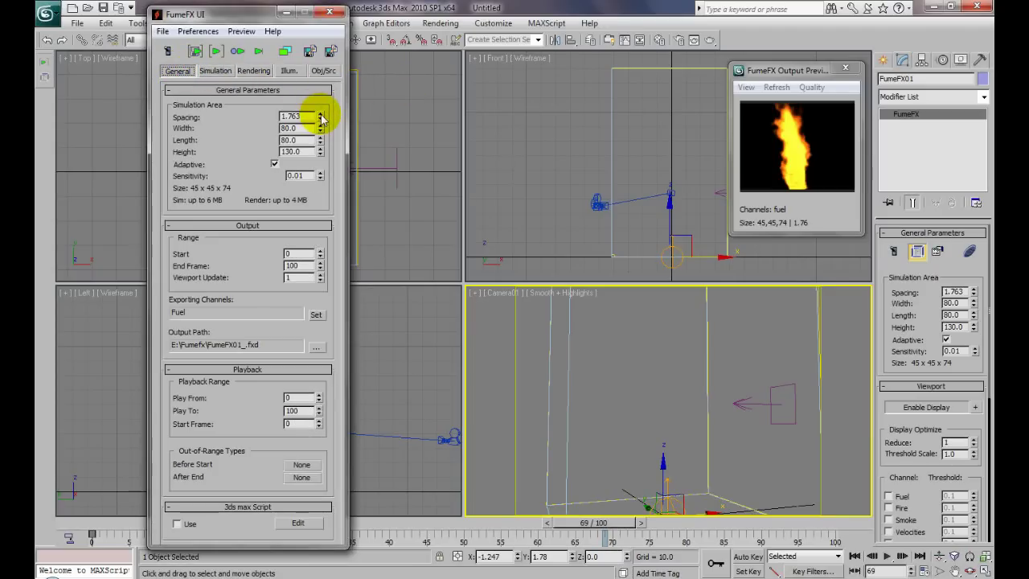
{"action": "left_click", "coordinate": [951, 567]}
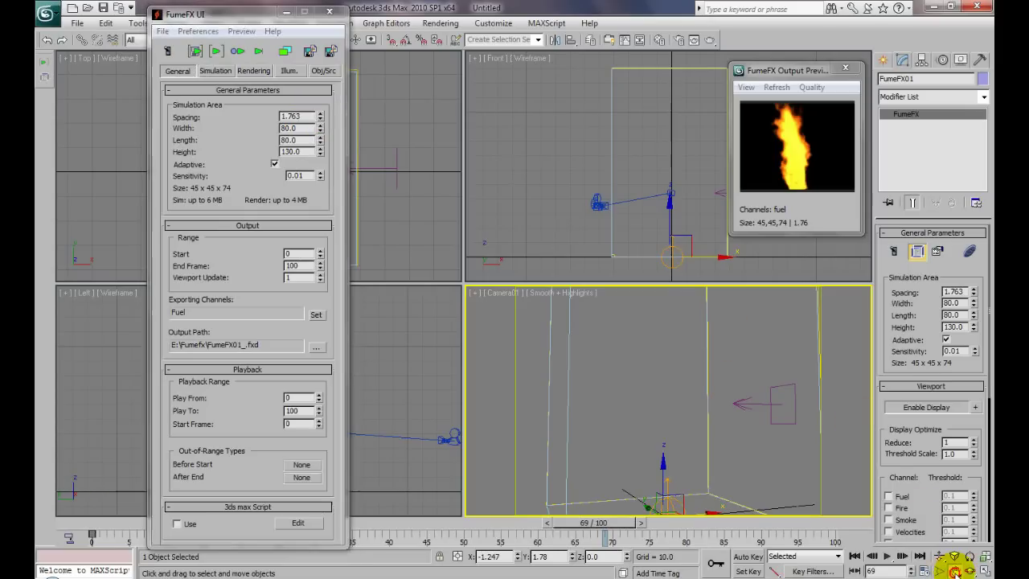
{"action": "left_click_drag", "start_coordinate": [735, 483], "coordinate": [740, 450]}
{"action": "left_click_drag", "start_coordinate": [320, 118], "coordinate": [323, 85]}
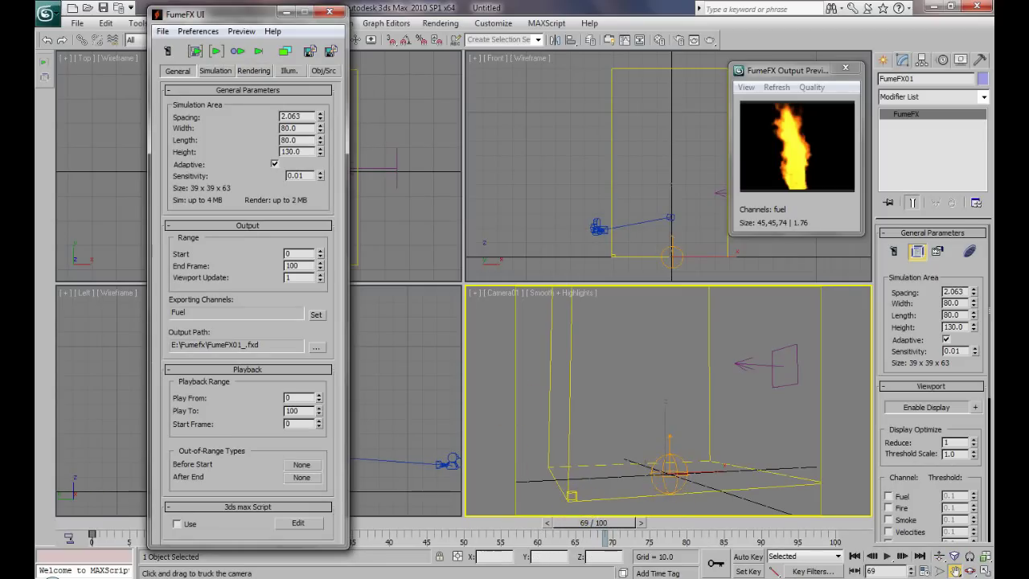
{"action": "left_click", "coordinate": [955, 571]}
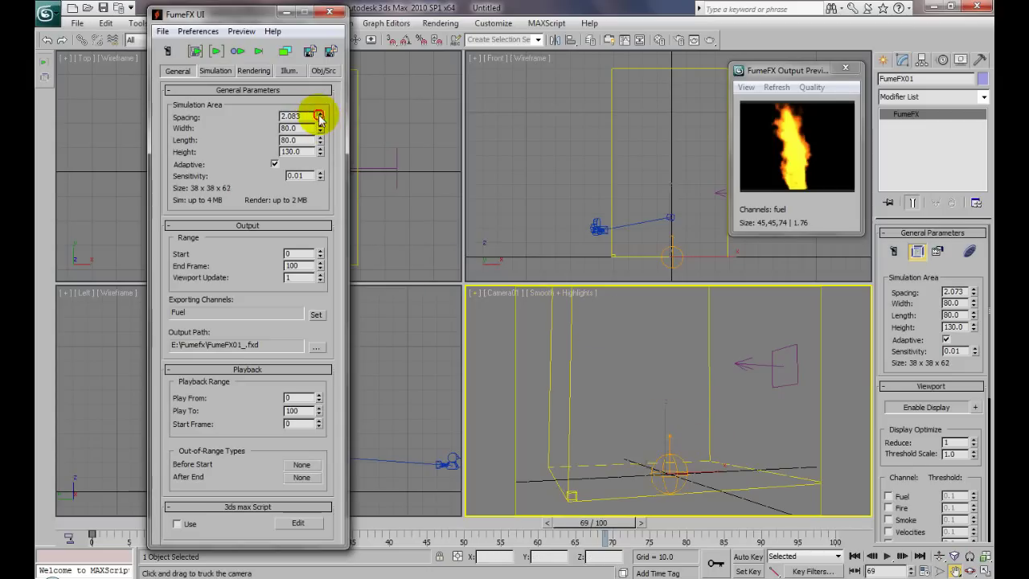
Adjust grid Spacing through 1.65, 0.92 and 1.03, settling at 1.303 for 61 x 61 x 100
{"action": "left_click_drag", "start_coordinate": [320, 121], "coordinate": [322, 141]}
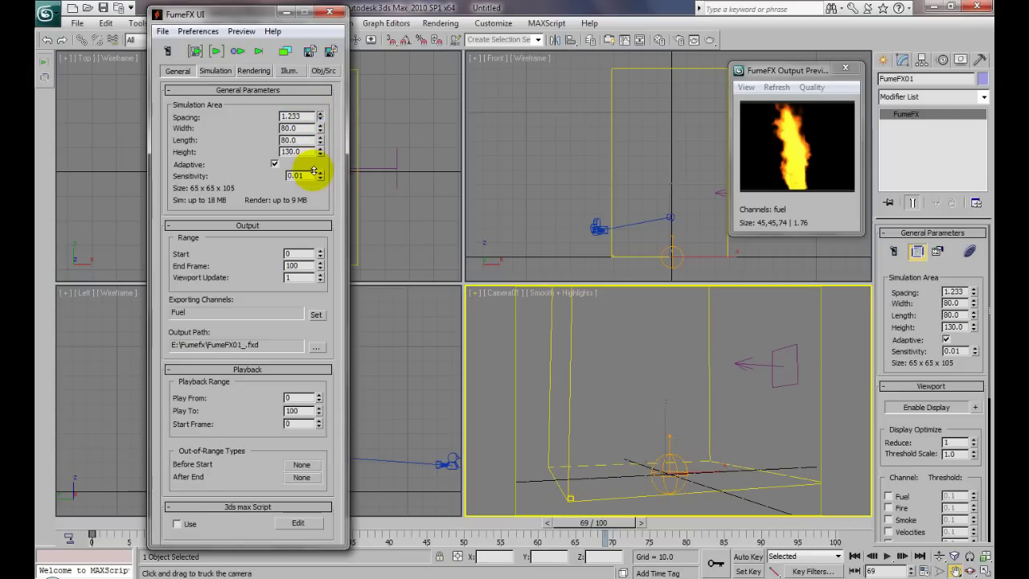
{"action": "left_click_drag", "start_coordinate": [315, 188], "coordinate": [315, 190]}
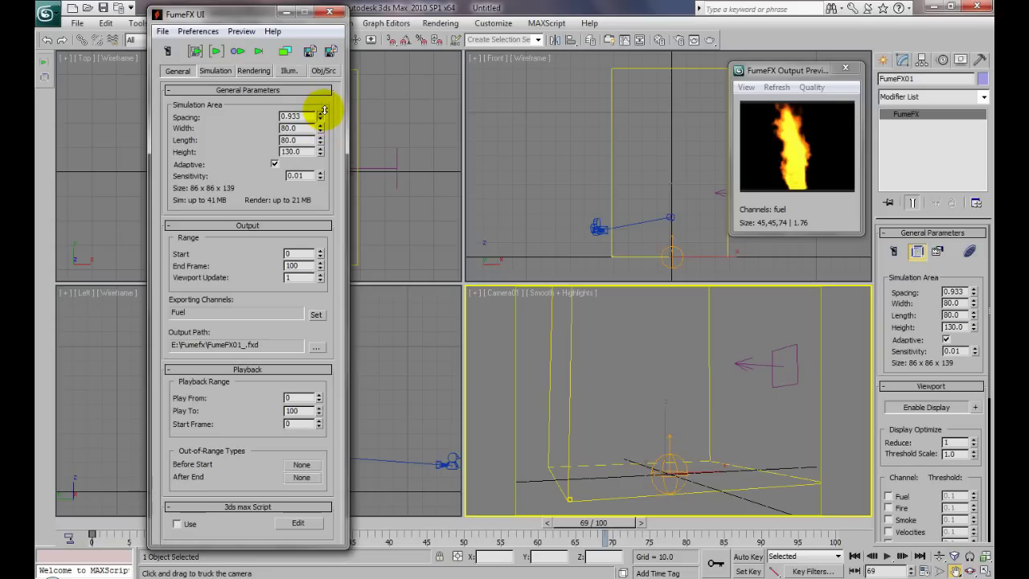
{"action": "left_click_drag", "start_coordinate": [324, 106], "coordinate": [324, 101]}
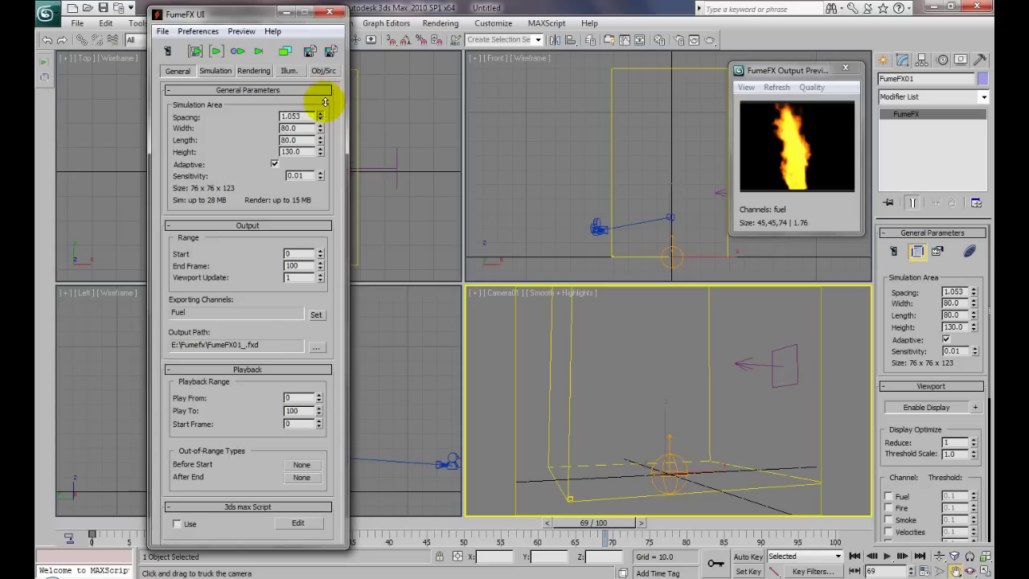
{"action": "left_click_drag", "start_coordinate": [324, 102], "coordinate": [324, 103]}
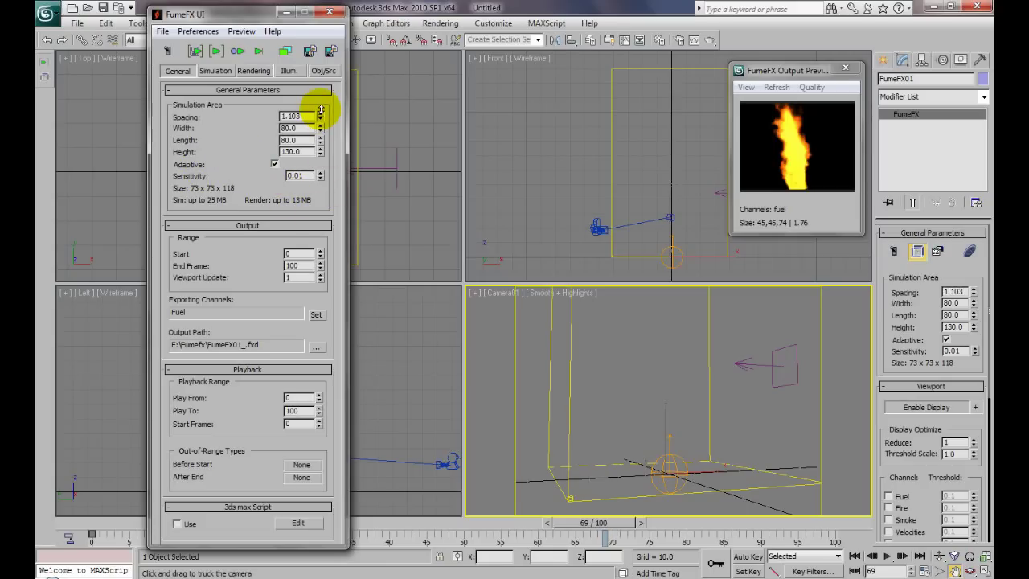
{"action": "mouse_move", "coordinate": [321, 116]}
{"action": "left_mouse_down"}
{"action": "mouse_move", "coordinate": [298, 145]}
{"action": "mouse_move", "coordinate": [328, 137]}
{"action": "mouse_move", "coordinate": [322, 83]}
{"action": "mouse_move", "coordinate": [320, 103]}
{"action": "left_mouse_up"}
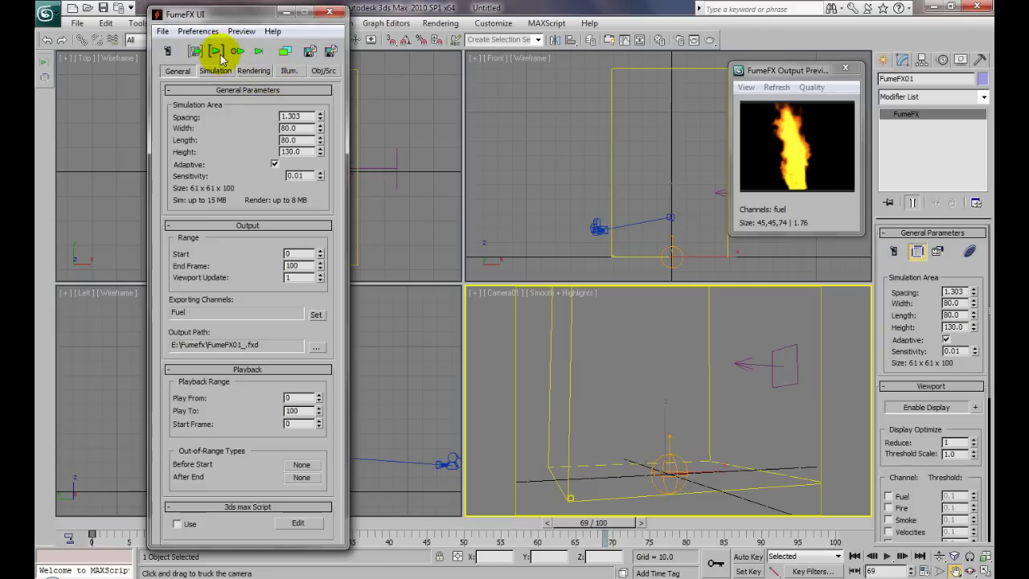
Rerun the simulation at 1.303 spacing and truck Camera01 to reframe the container
{"action": "left_click", "coordinate": [221, 55]}
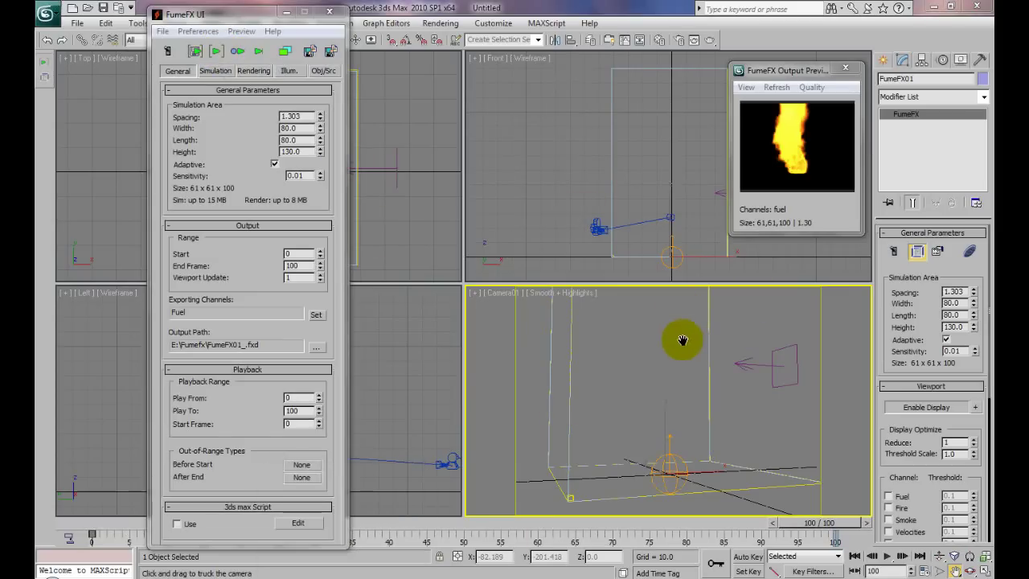
{"action": "left_click_drag", "start_coordinate": [681, 346], "coordinate": [676, 379]}
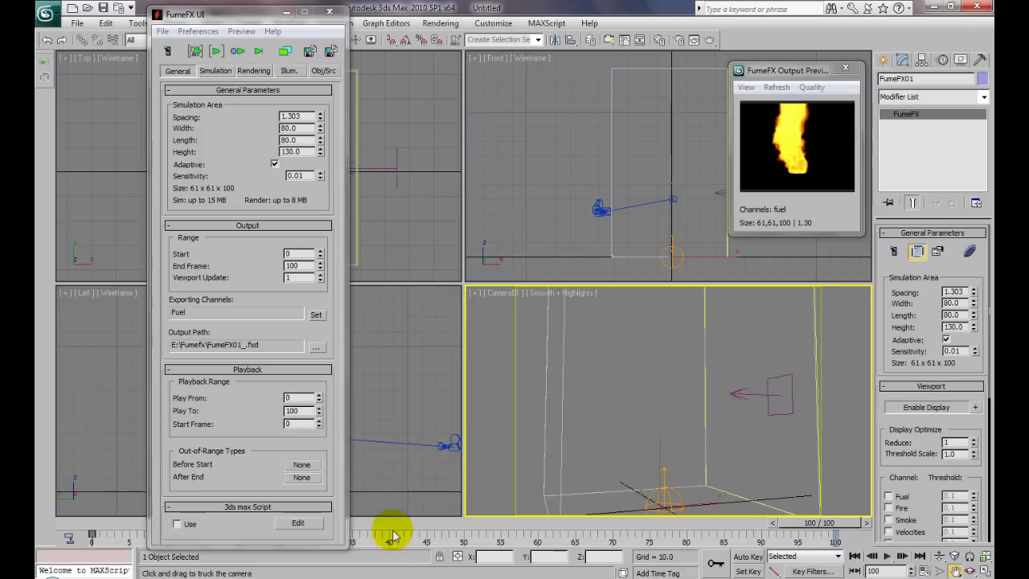
Play the recomputed fire animation and stop it at frame 78
{"action": "left_click", "coordinate": [888, 556]}
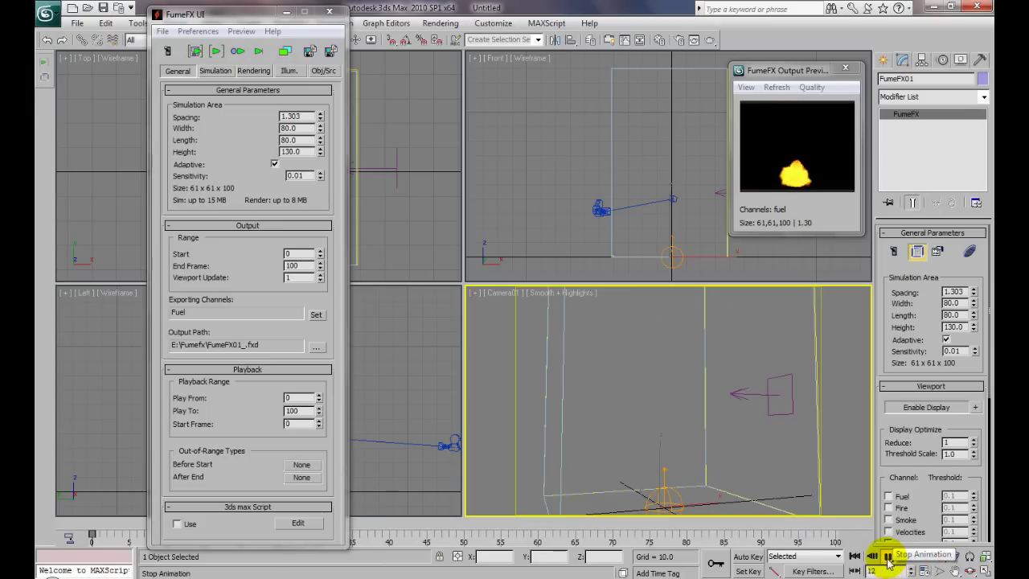
{"action": "left_click", "coordinate": [888, 557]}
In the Rendering tab's Fire rollout, set Opacity to 1.202 and Color to 0.23
{"action": "left_click_drag", "start_coordinate": [679, 426], "coordinate": [680, 432]}
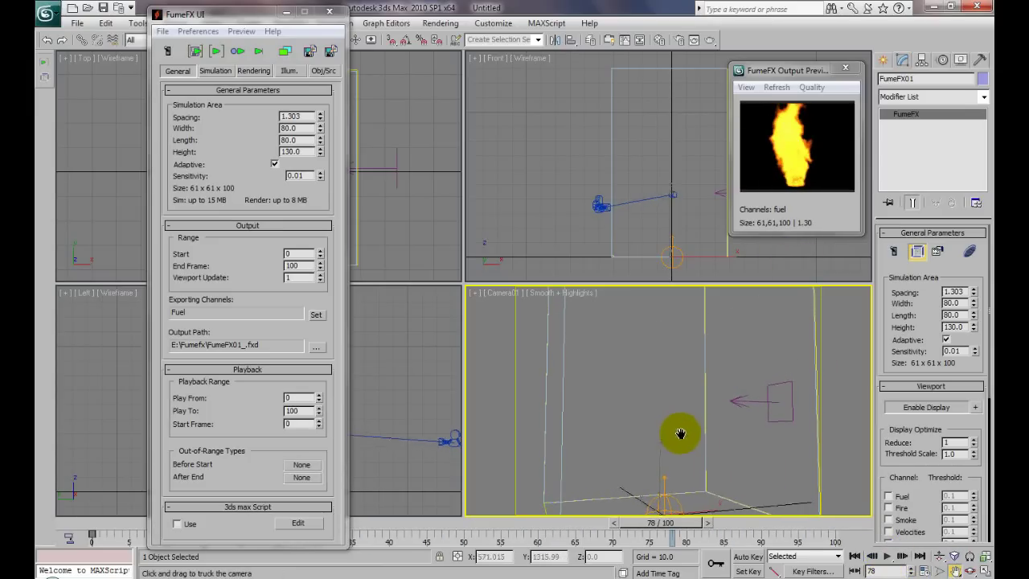
{"action": "left_click", "coordinate": [254, 71]}
{"action": "left_click_drag", "start_coordinate": [294, 310], "coordinate": [282, 220]}
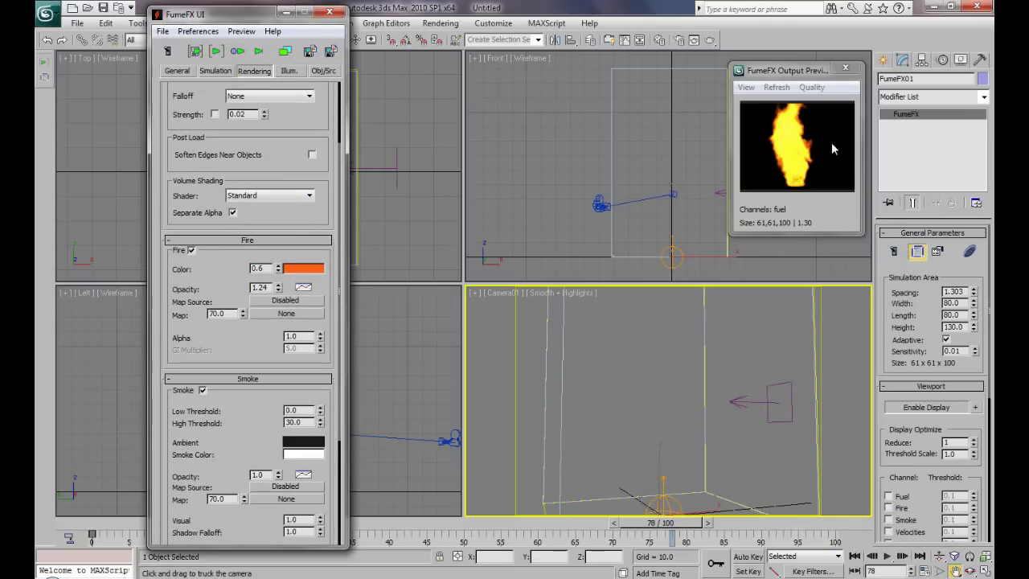
{"action": "mouse_move", "coordinate": [790, 78]}
{"action": "left_mouse_down"}
{"action": "mouse_move", "coordinate": [758, 72]}
{"action": "mouse_move", "coordinate": [784, 71]}
{"action": "left_mouse_up"}
{"action": "left_click_drag", "start_coordinate": [269, 276], "coordinate": [250, 279]}
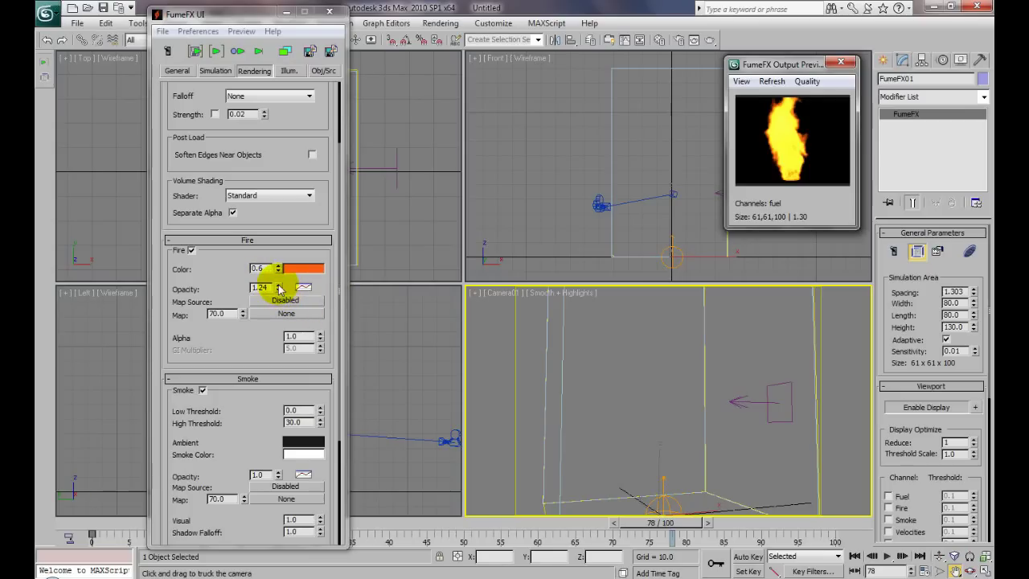
{"action": "mouse_move", "coordinate": [279, 289]}
{"action": "left_mouse_down"}
{"action": "mouse_move", "coordinate": [280, 322]}
{"action": "mouse_move", "coordinate": [281, 298]}
{"action": "left_mouse_up"}
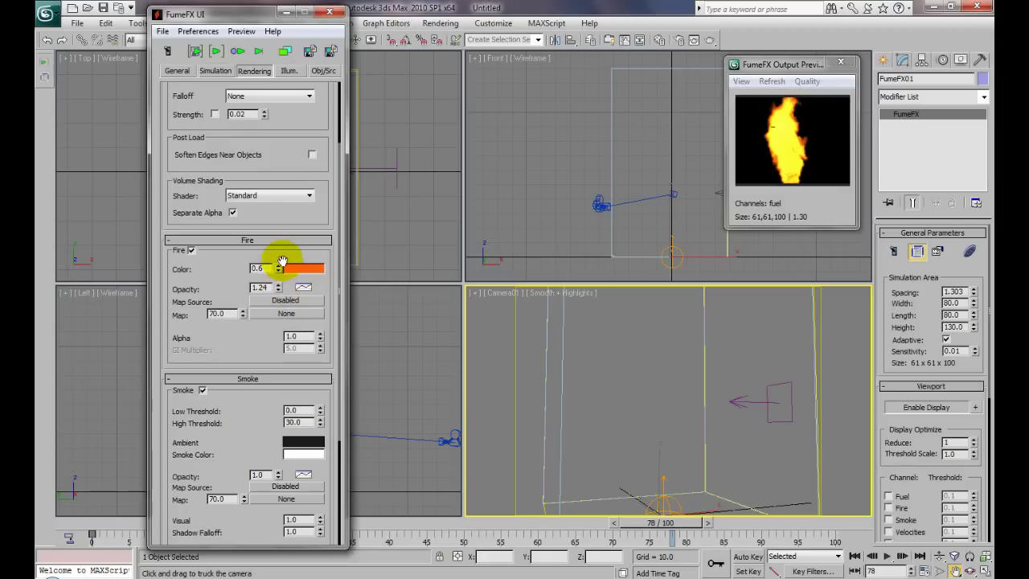
{"action": "left_click_drag", "start_coordinate": [277, 273], "coordinate": [301, 293]}
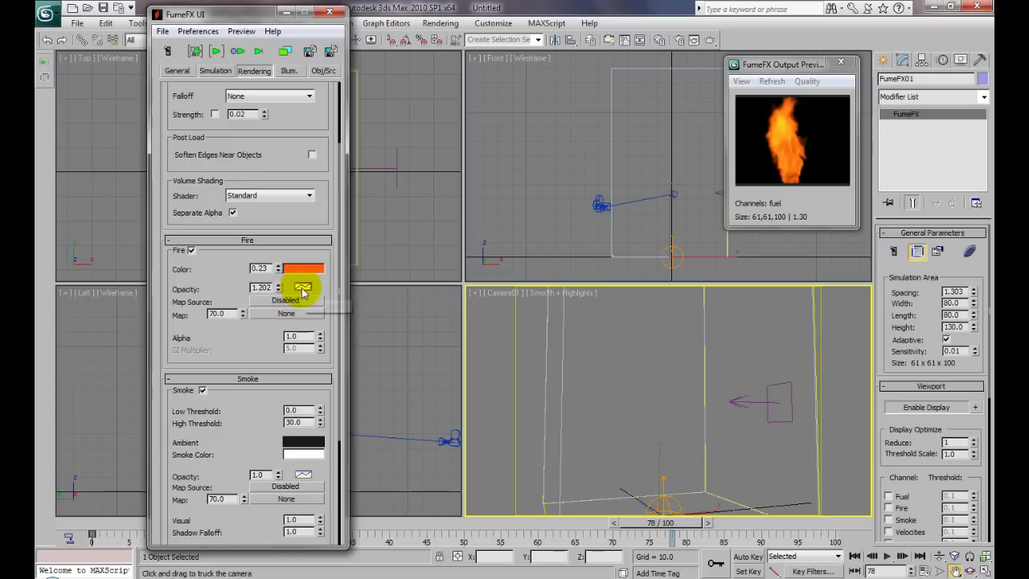
Reshape the Fire AFC opacity curve to peak at 12.6 with 1.0, falling to 0.08 by 20
{"action": "left_click", "coordinate": [302, 288]}
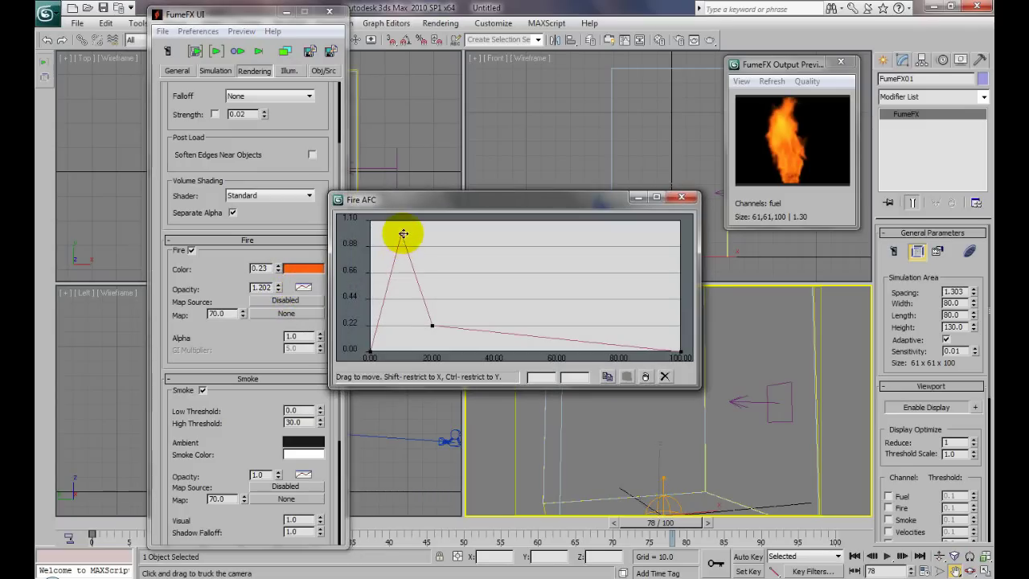
{"action": "mouse_move", "coordinate": [403, 233]}
{"action": "left_mouse_down"}
{"action": "mouse_move", "coordinate": [368, 230]}
{"action": "mouse_move", "coordinate": [458, 241]}
{"action": "mouse_move", "coordinate": [385, 235]}
{"action": "left_mouse_up"}
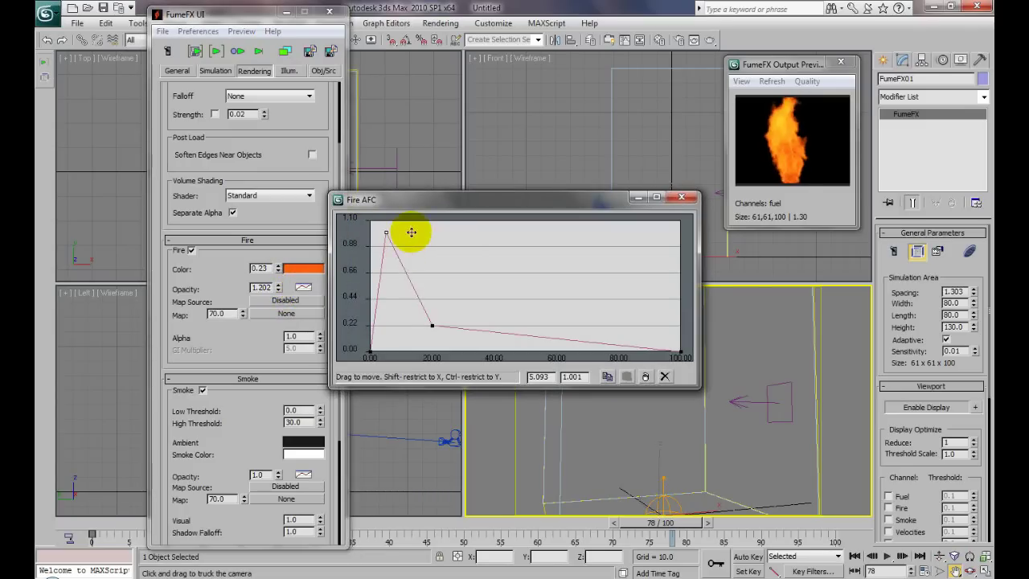
{"action": "mouse_move", "coordinate": [432, 325]}
{"action": "left_mouse_down"}
{"action": "mouse_move", "coordinate": [604, 308]}
{"action": "mouse_move", "coordinate": [591, 253]}
{"action": "mouse_move", "coordinate": [471, 348]}
{"action": "mouse_move", "coordinate": [427, 344]}
{"action": "left_mouse_up"}
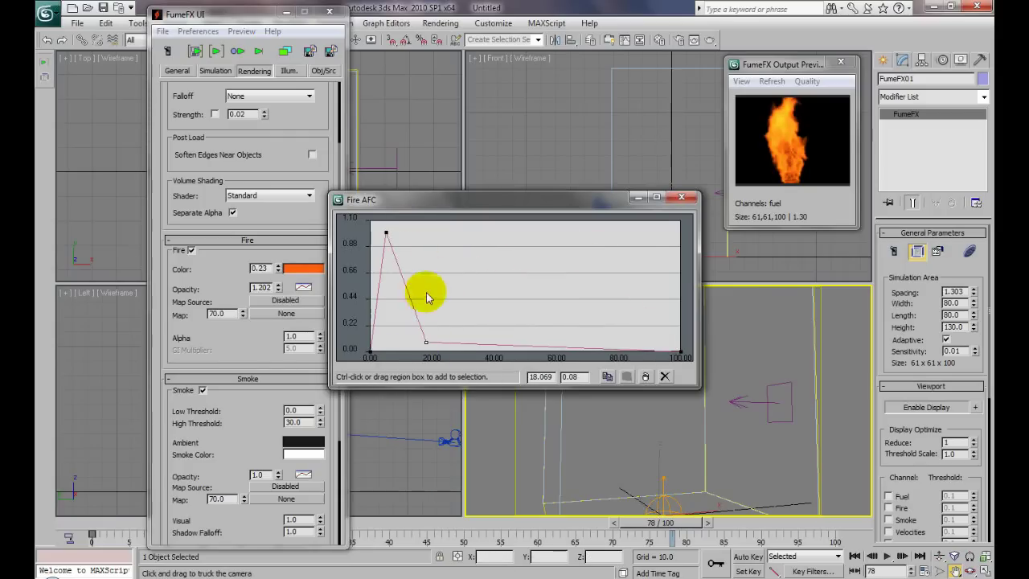
{"action": "left_click_drag", "start_coordinate": [386, 233], "coordinate": [408, 233]}
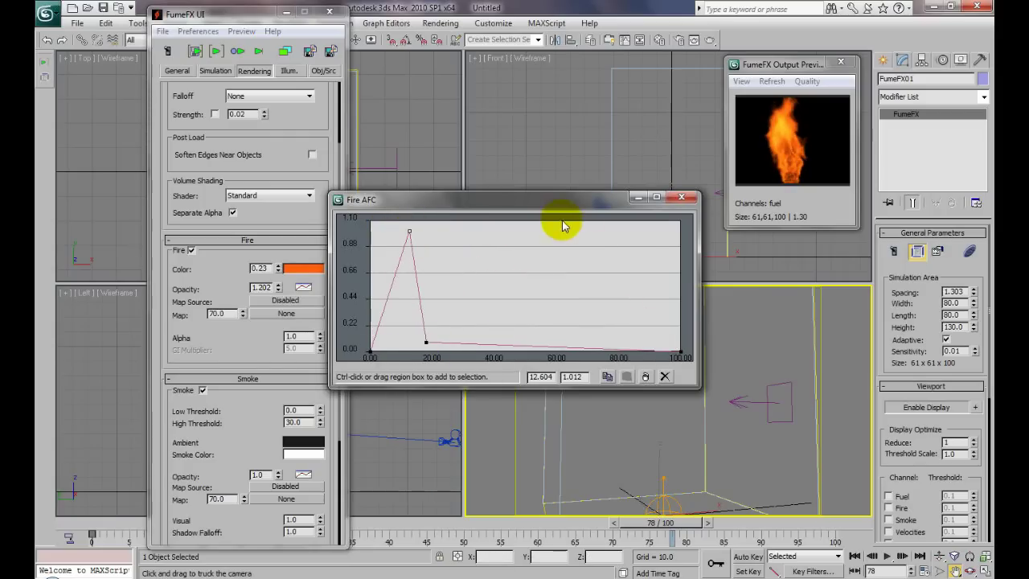
{"action": "left_click", "coordinate": [681, 197]}
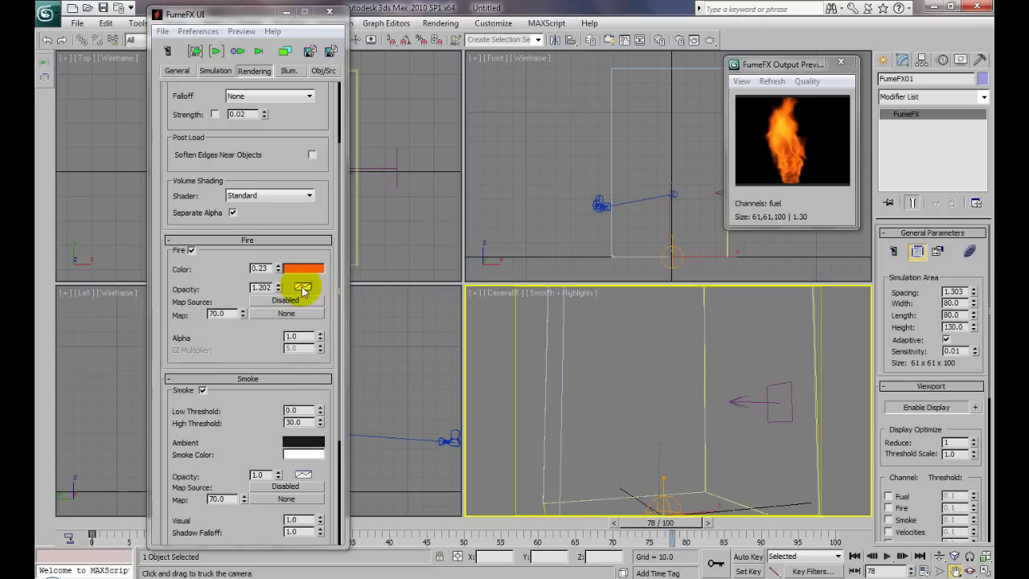
{"action": "right_click", "coordinate": [303, 291]}
Turn off the fire opacity curve, enlarge the output preview, and switch Fire Color to a gradient with its editor open
{"action": "left_click", "coordinate": [341, 294]}
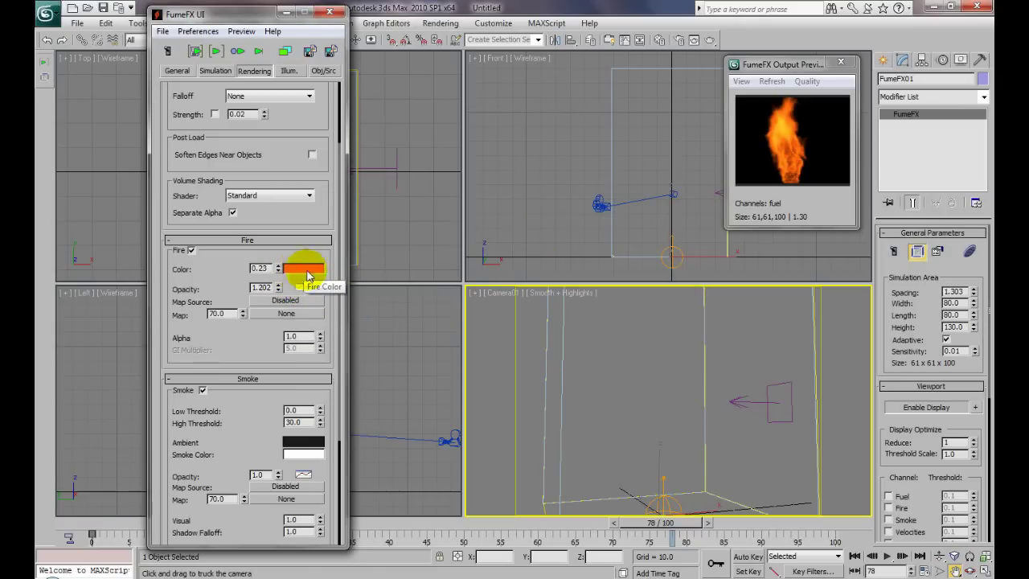
{"action": "left_click_drag", "start_coordinate": [727, 229], "coordinate": [625, 348]}
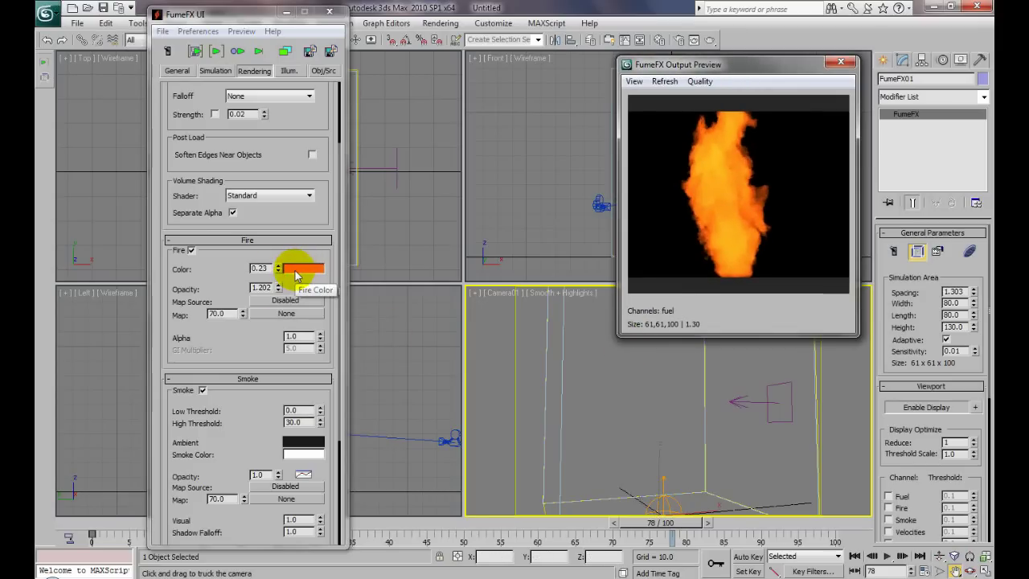
{"action": "right_click", "coordinate": [296, 275]}
{"action": "left_click", "coordinate": [320, 278]}
{"action": "left_click", "coordinate": [294, 275]}
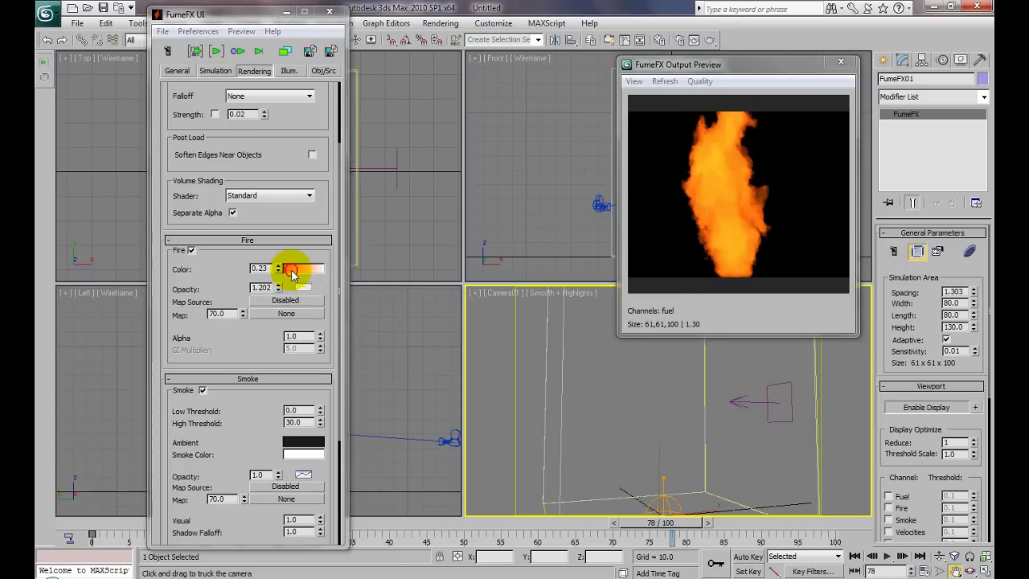
{"action": "left_click_drag", "start_coordinate": [384, 258], "coordinate": [491, 361]}
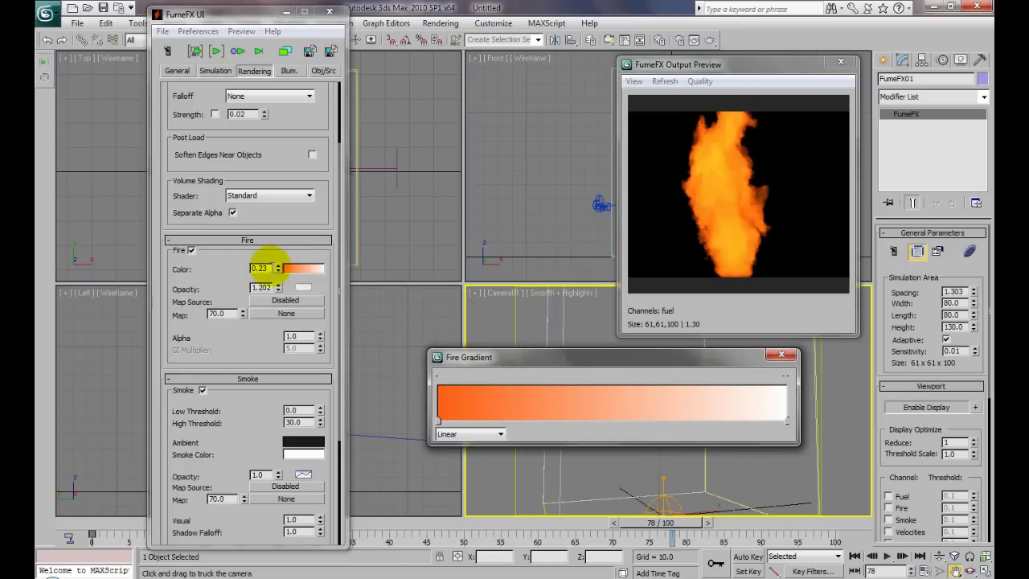
Set the fire Color to 0.5 and Opacity to 1.251, and move the Fire Gradient editor aside
{"action": "left_click_drag", "start_coordinate": [265, 268], "coordinate": [228, 270]}
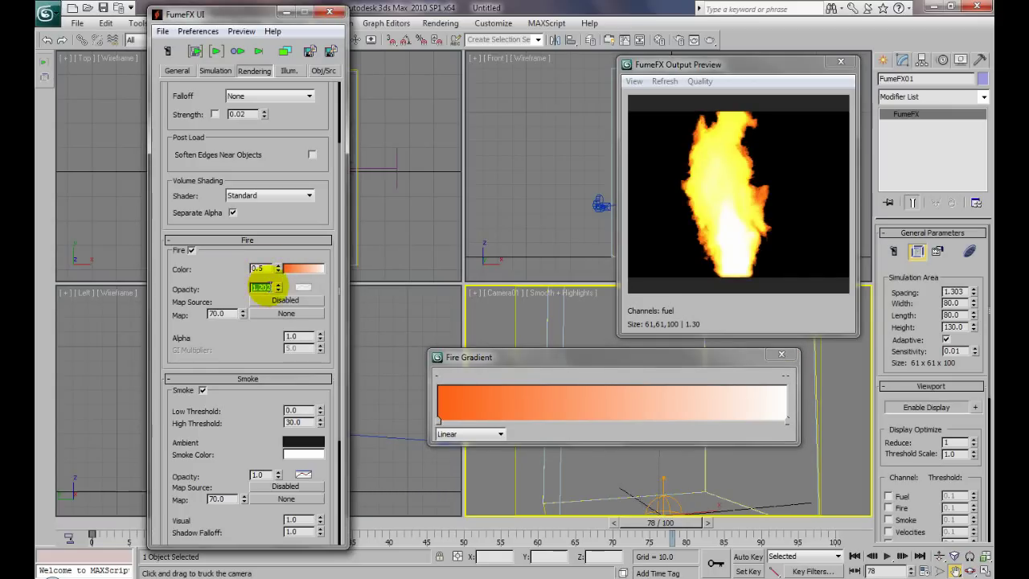
{"action": "mouse_move", "coordinate": [278, 279]}
{"action": "left_mouse_down"}
{"action": "mouse_move", "coordinate": [271, 321]}
{"action": "mouse_move", "coordinate": [276, 278]}
{"action": "left_mouse_up"}
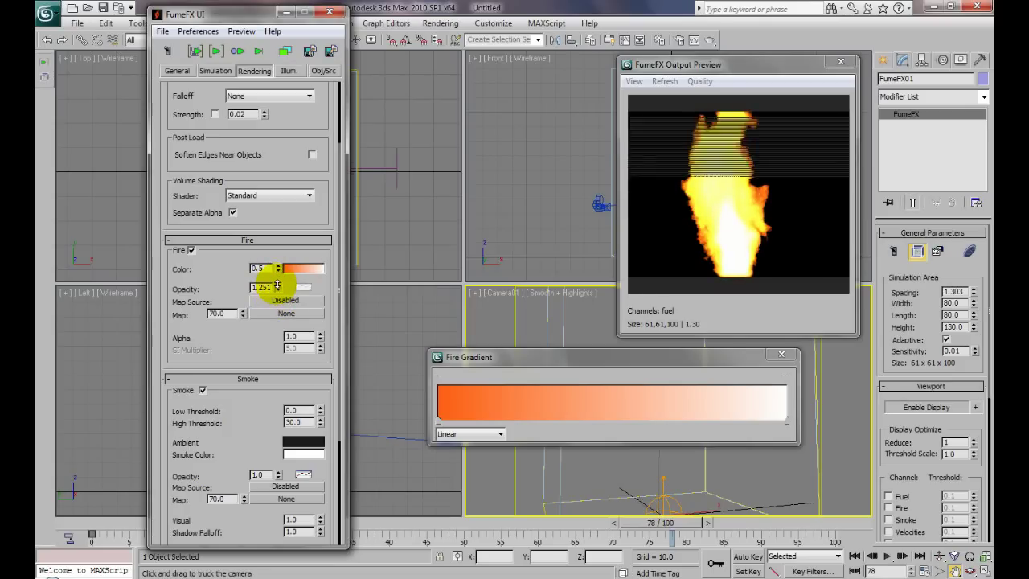
{"action": "left_click_drag", "start_coordinate": [278, 301], "coordinate": [278, 301]}
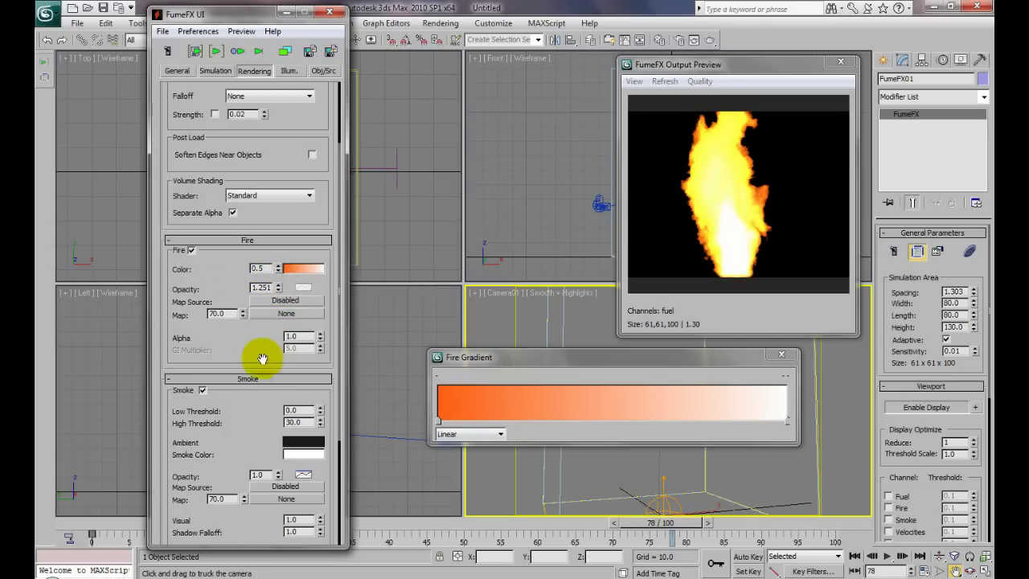
{"action": "left_click", "coordinate": [308, 421]}
{"action": "left_click", "coordinate": [212, 313]}
{"action": "left_click", "coordinate": [261, 287]}
{"action": "key", "text": "Tab"}
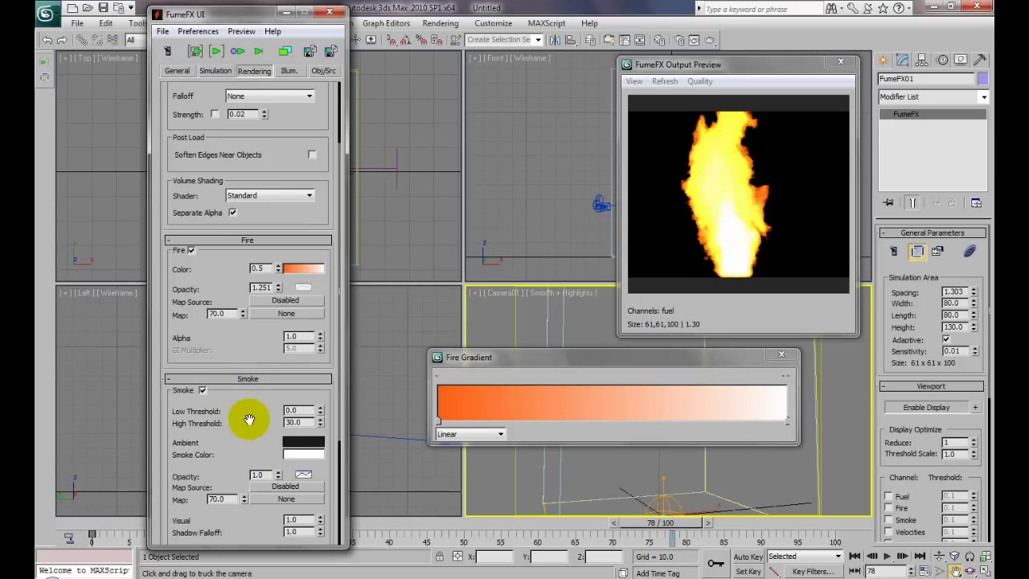
{"action": "left_click_drag", "start_coordinate": [492, 363], "coordinate": [572, 377]}
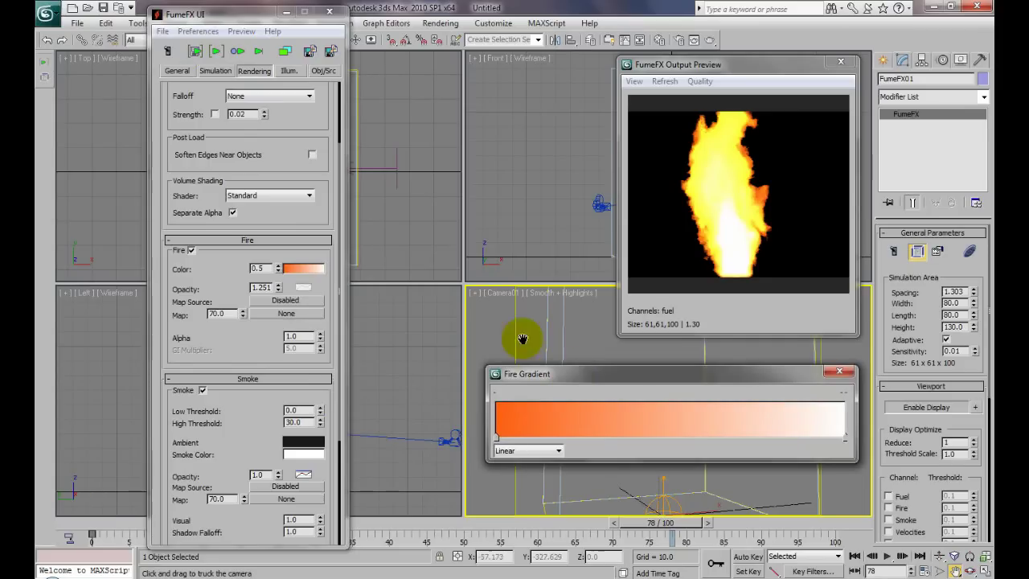
{"action": "left_click_drag", "start_coordinate": [277, 337], "coordinate": [272, 344]}
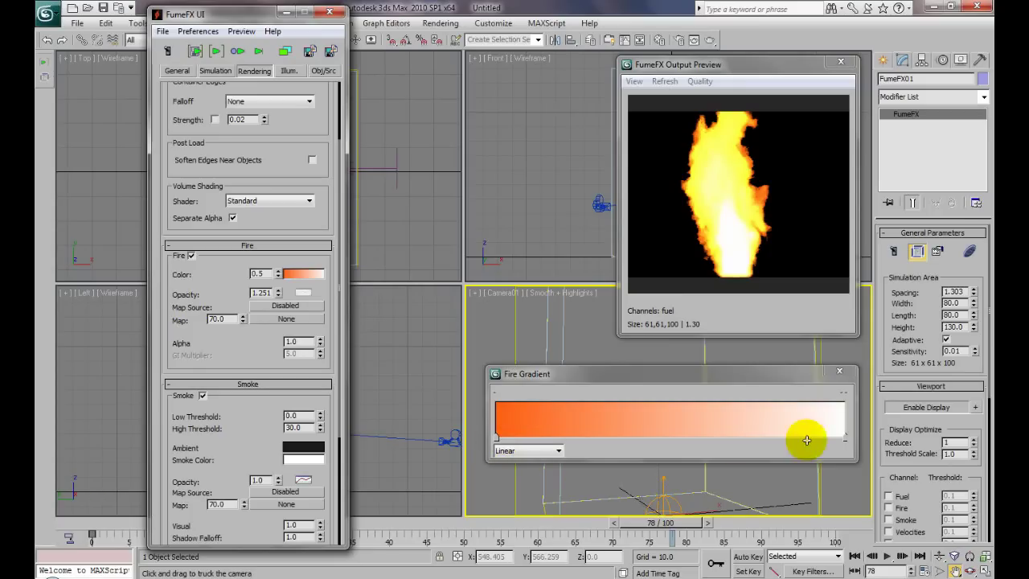
Make the gradient's right-end colour key black
{"action": "left_click", "coordinate": [846, 436]}
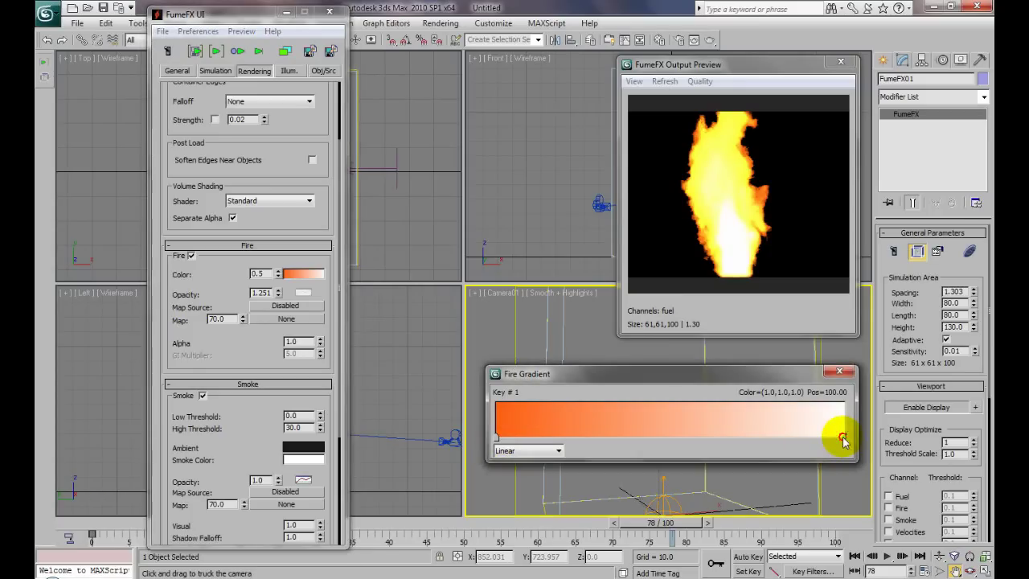
{"action": "double_click", "coordinate": [845, 436]}
{"action": "left_click", "coordinate": [416, 86]}
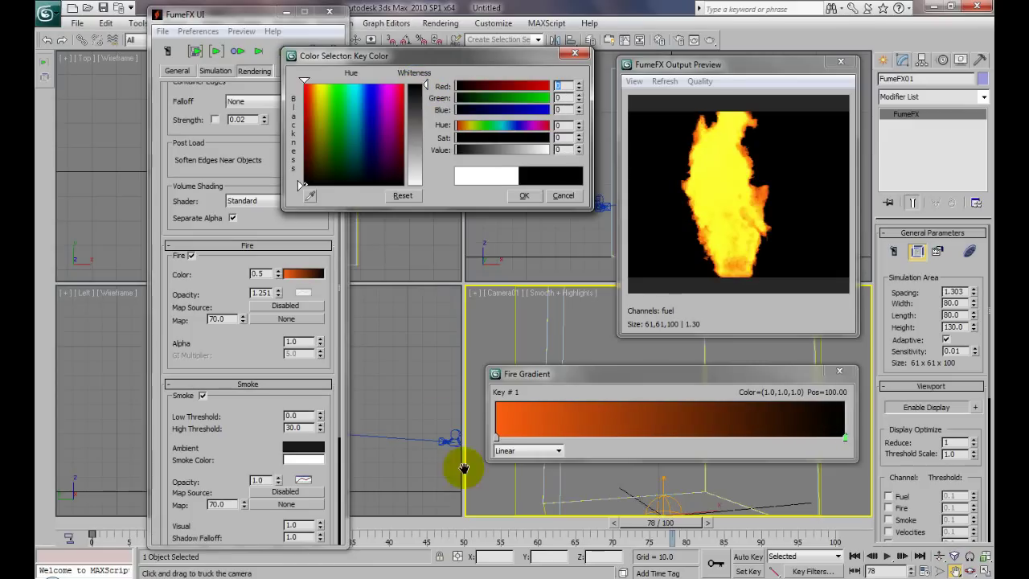
Set the left-end gradient key to red and add a new key at position 25.71
{"action": "left_click", "coordinate": [497, 437]}
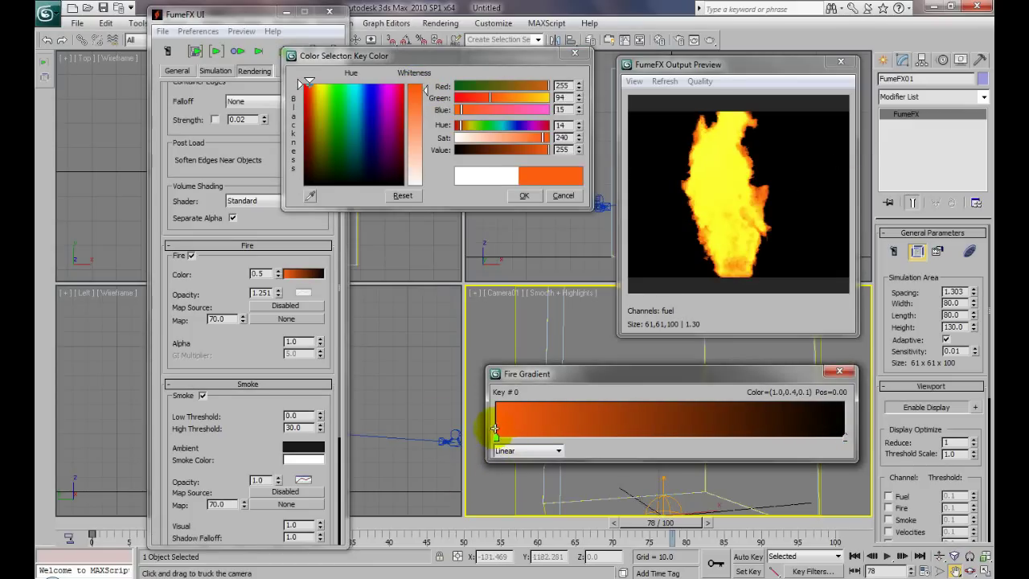
{"action": "left_click", "coordinate": [302, 185]}
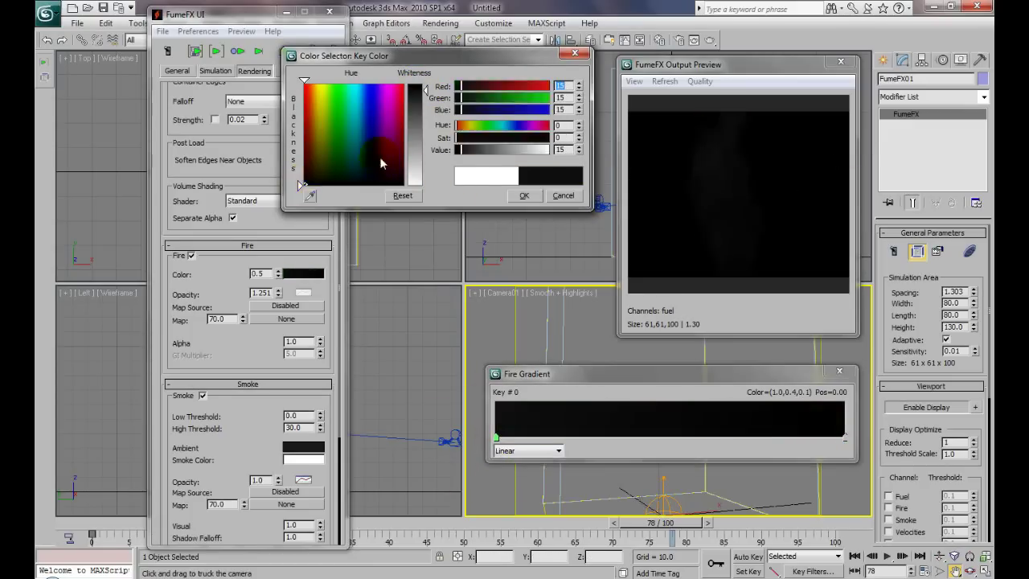
{"action": "mouse_move", "coordinate": [424, 83]}
{"action": "left_mouse_down"}
{"action": "mouse_move", "coordinate": [425, 131]}
{"action": "mouse_move", "coordinate": [422, 110]}
{"action": "left_mouse_up"}
{"action": "left_click", "coordinate": [299, 82]}
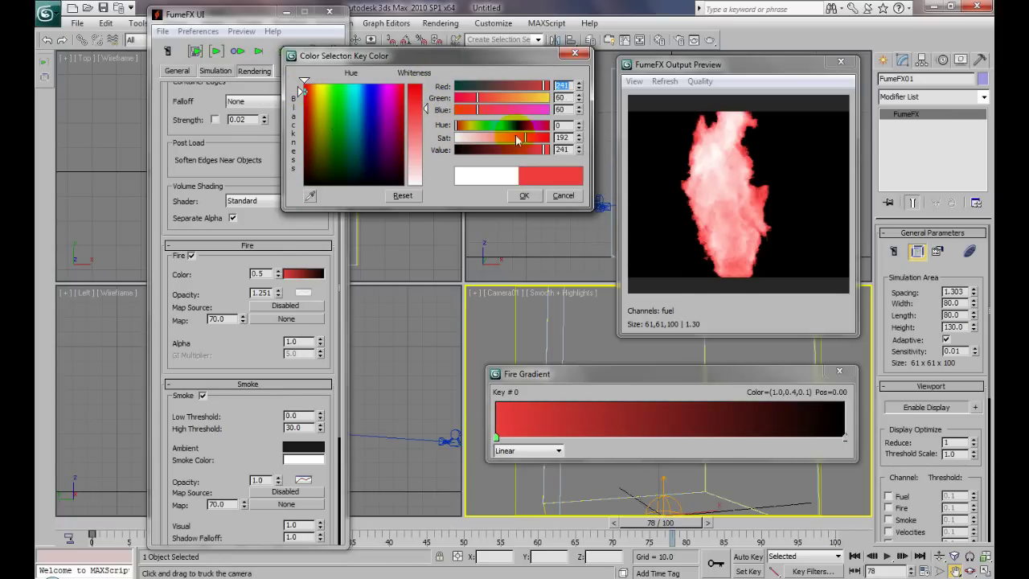
{"action": "left_click", "coordinate": [616, 436]}
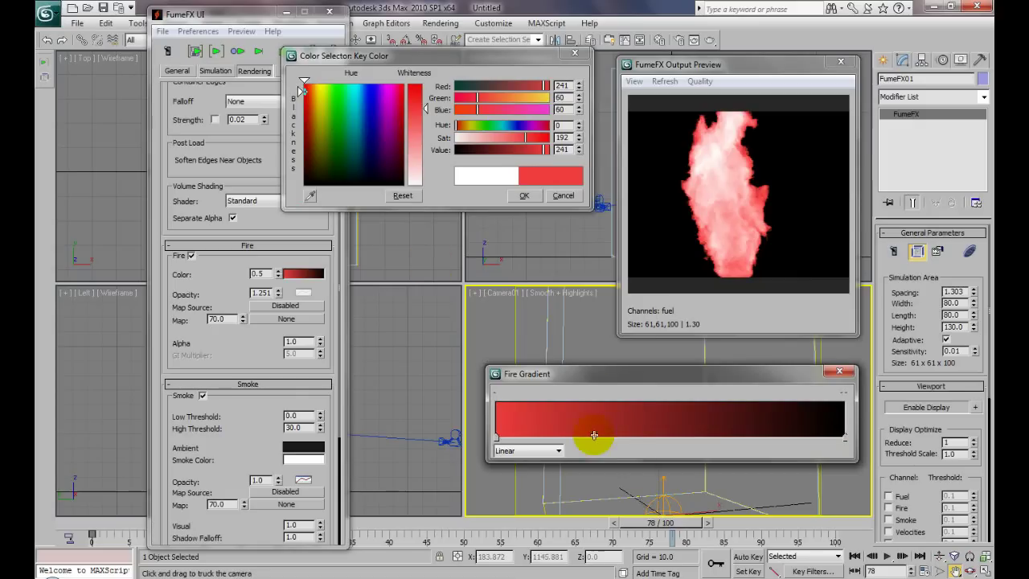
{"action": "left_click", "coordinate": [585, 438]}
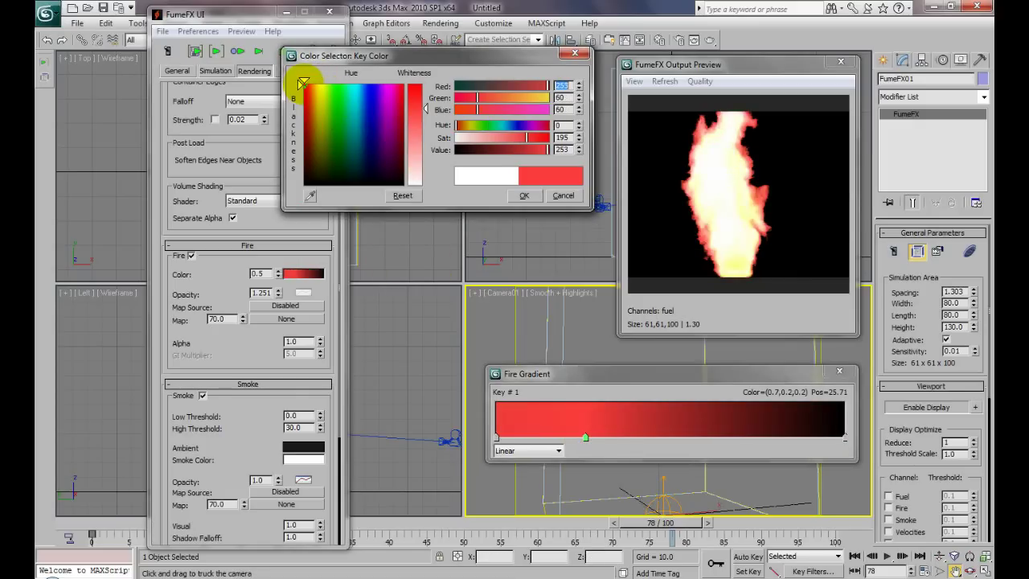